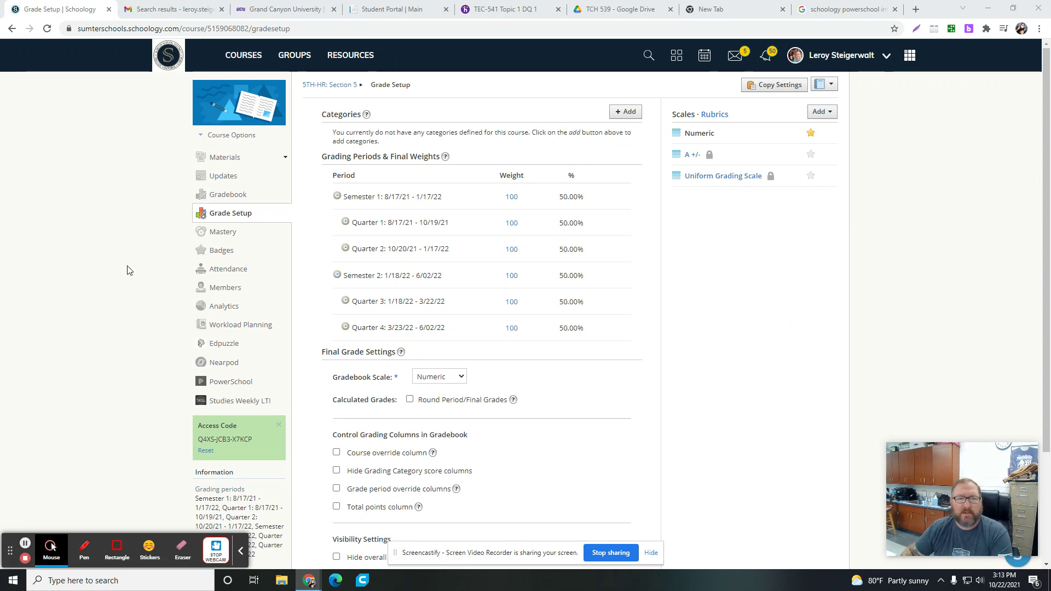
# - Add a grading category named Major in the course's grade setup
pyautogui.click(227, 217)
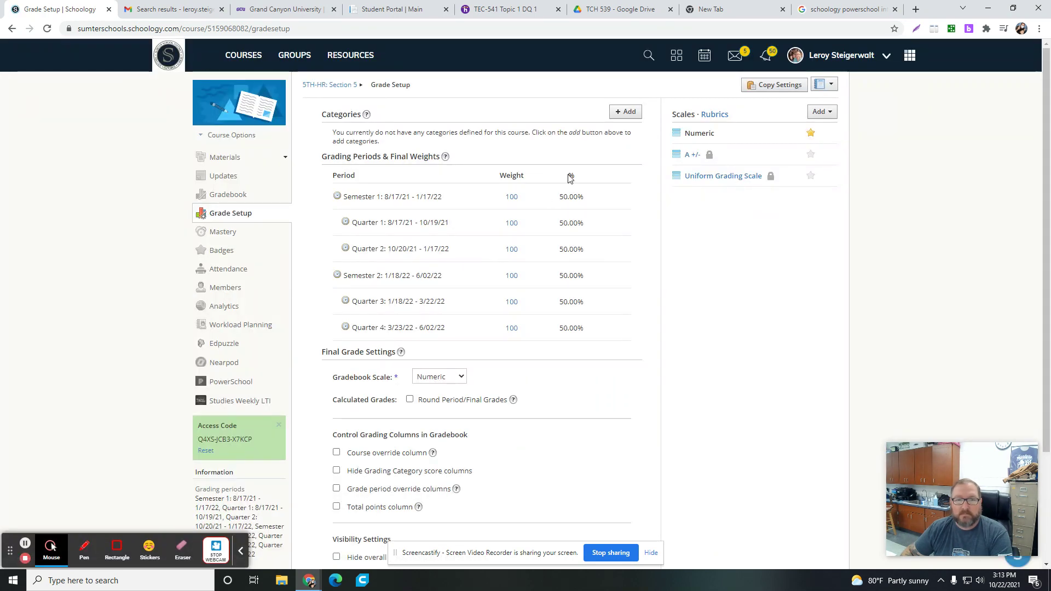
pyautogui.click(622, 117)
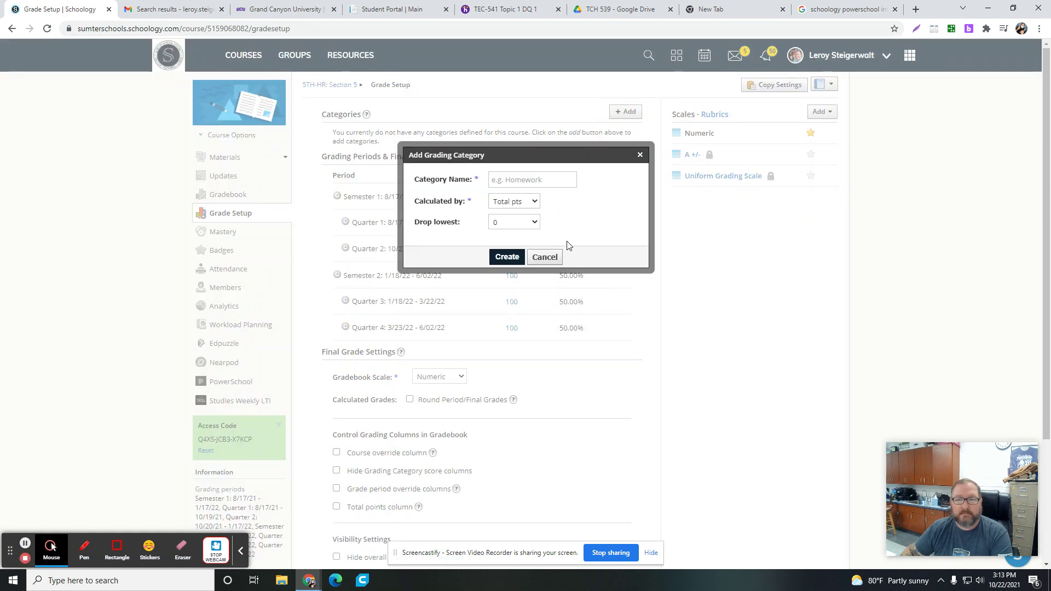
pyautogui.click(539, 182)
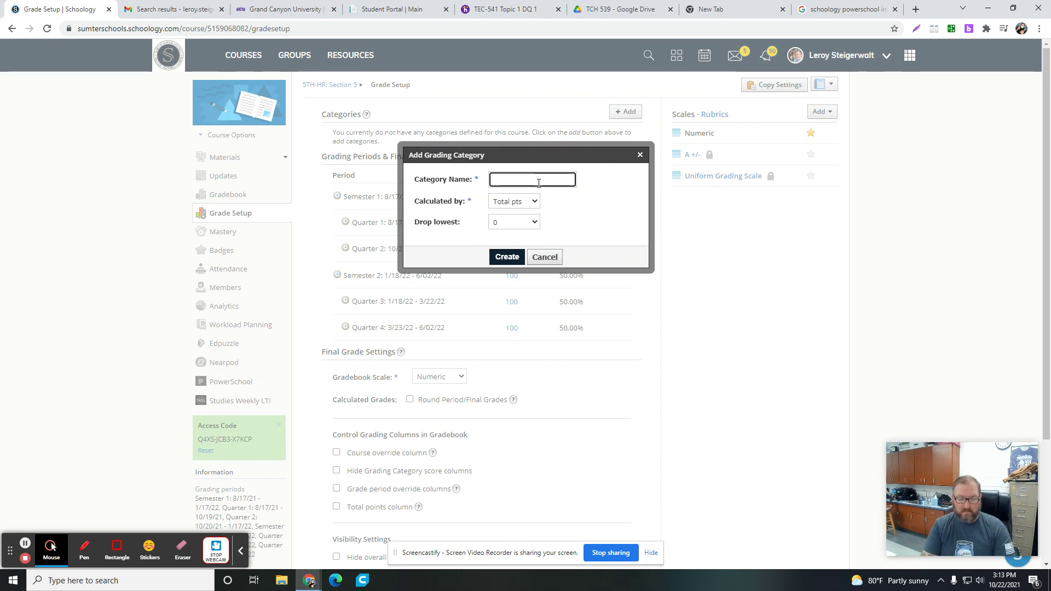
pyautogui.write('Major')
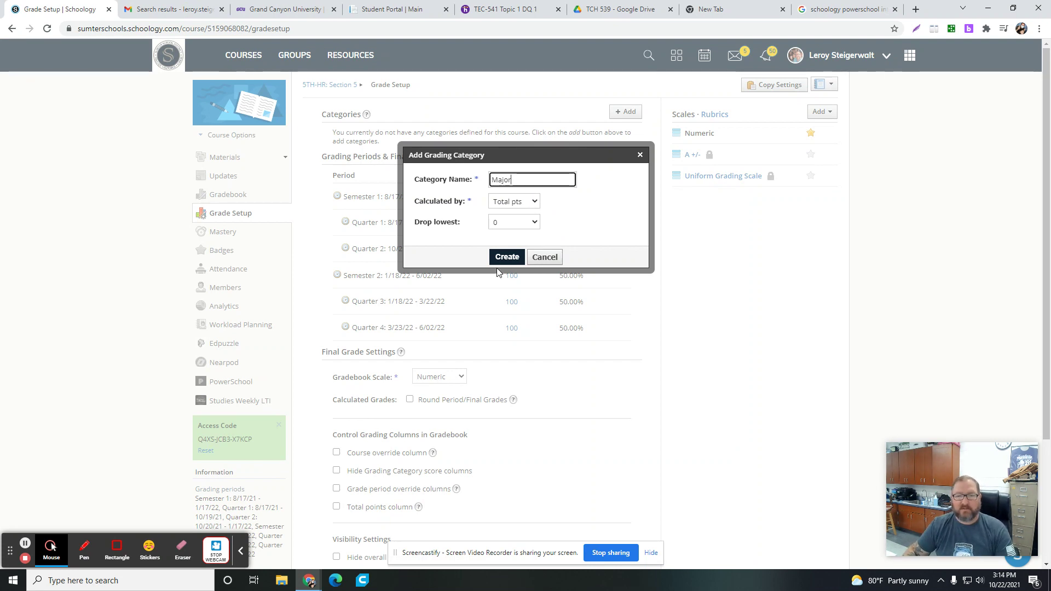
pyautogui.click(498, 255)
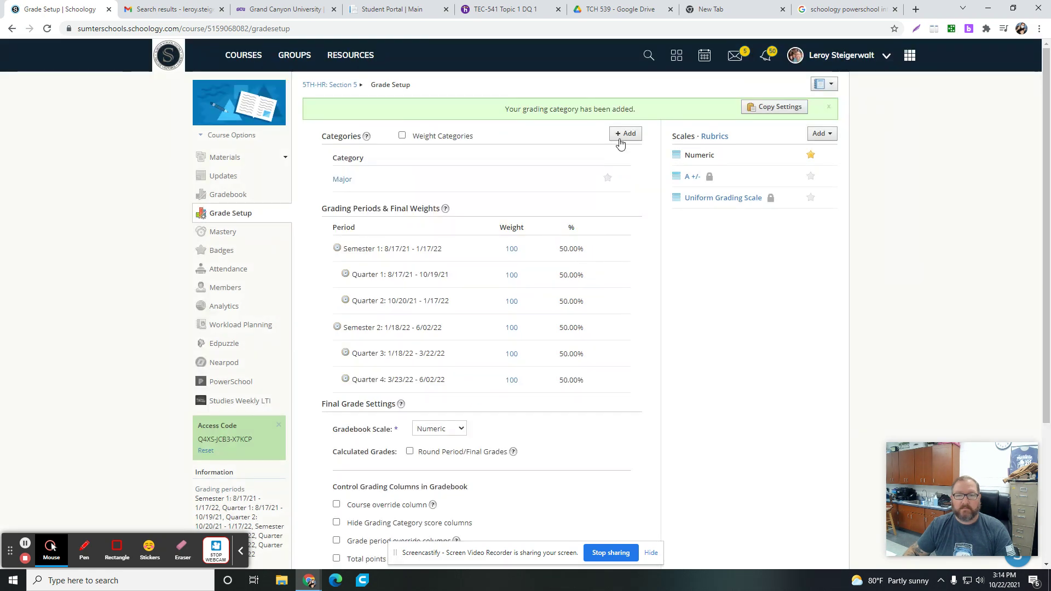
# - Add a second grading category named Minor
pyautogui.click(621, 141)
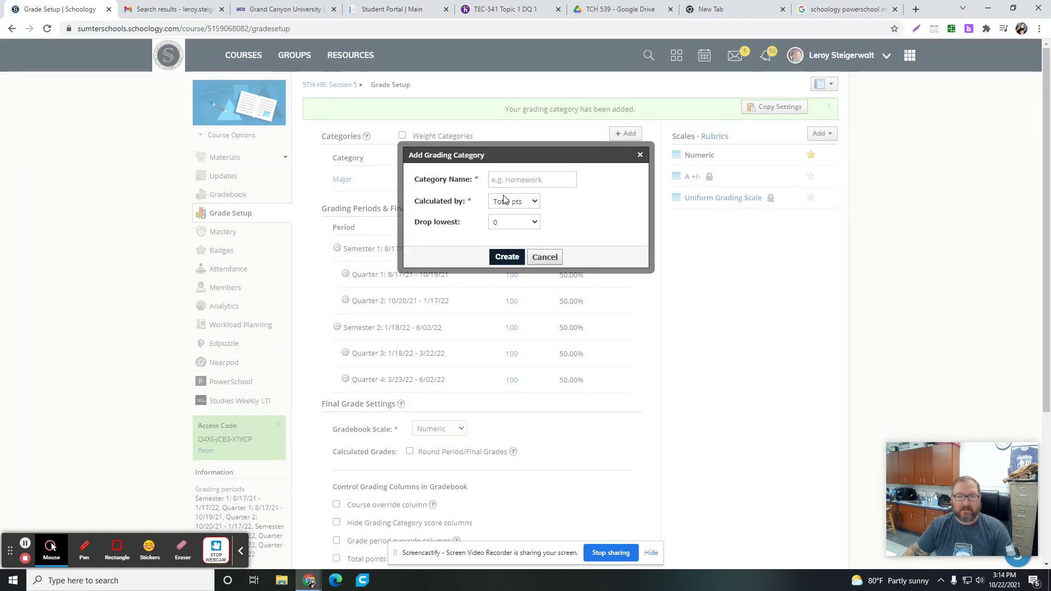
pyautogui.click(510, 184)
pyautogui.write('Minor')
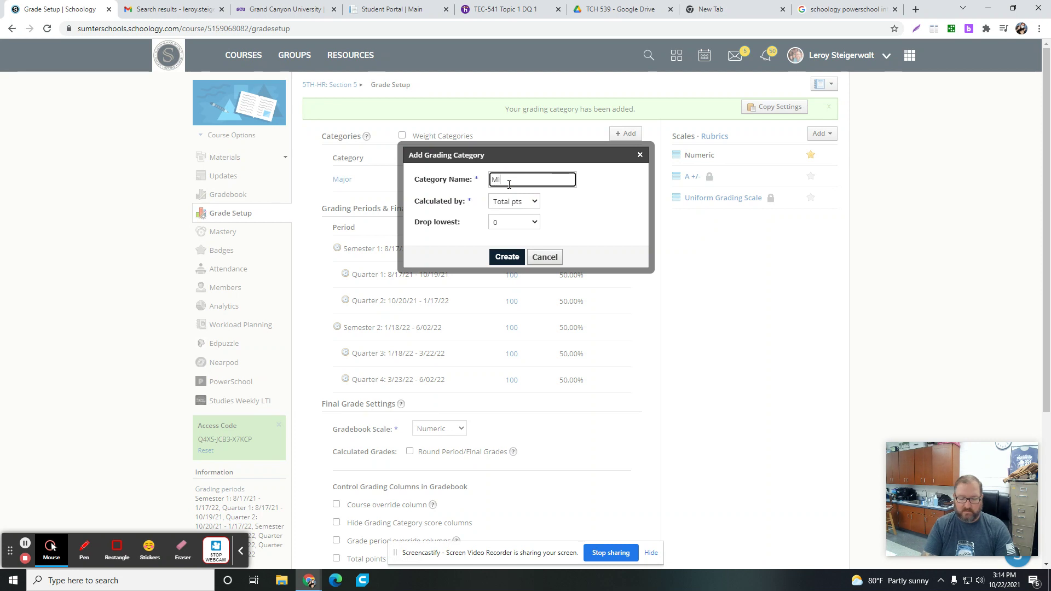
pyautogui.click(508, 261)
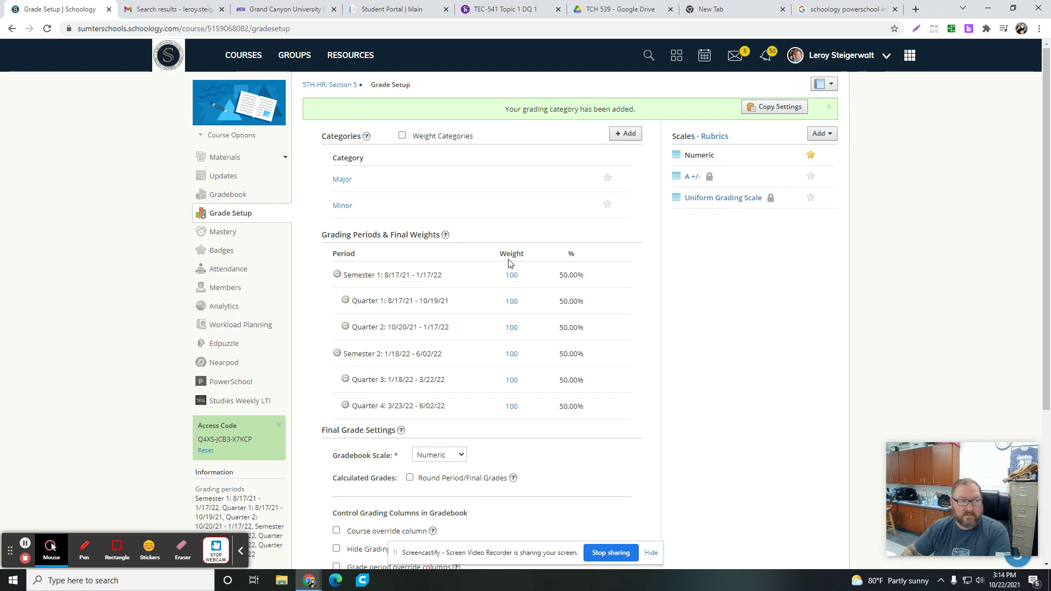
# - Enable category weighting and set the Major category's weight to 40
pyautogui.click(402, 136)
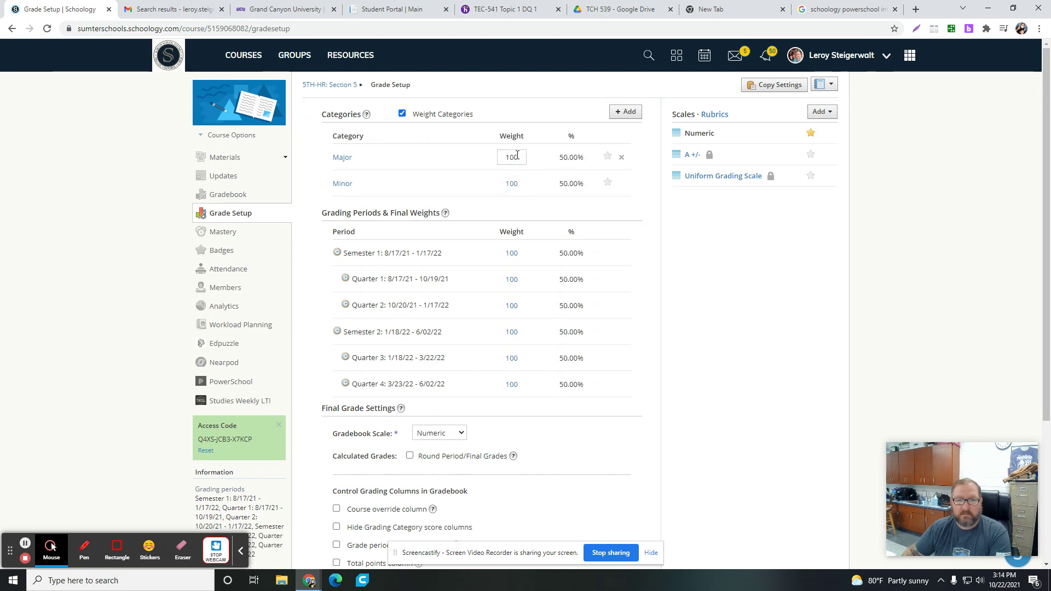
pyautogui.click(518, 157)
pyautogui.press('BackSpace')
pyautogui.press('BackSpace')
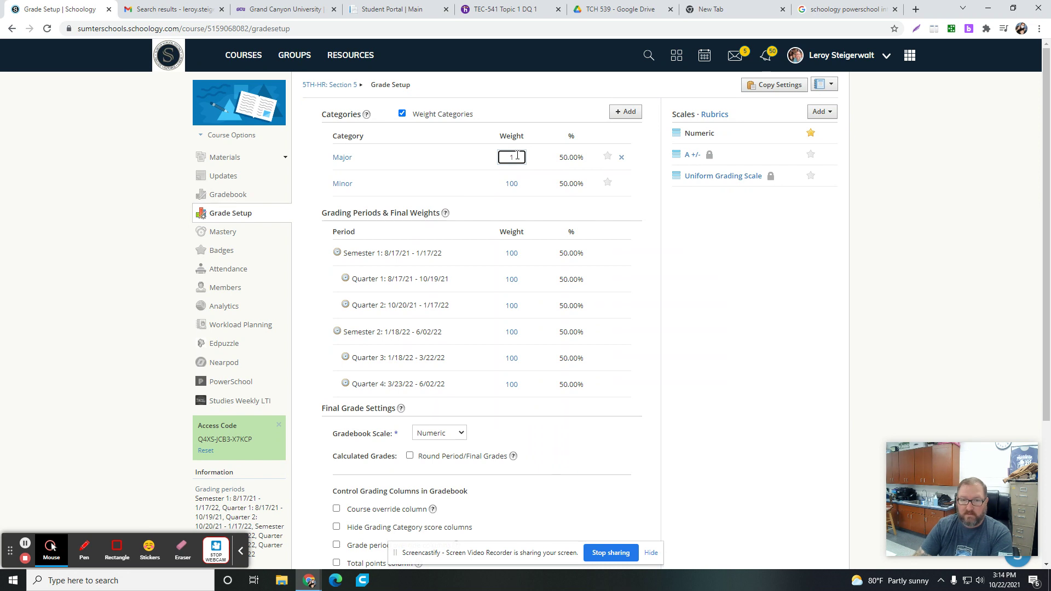
pyautogui.press('BackSpace')
pyautogui.write('40')
pyautogui.press('Return')
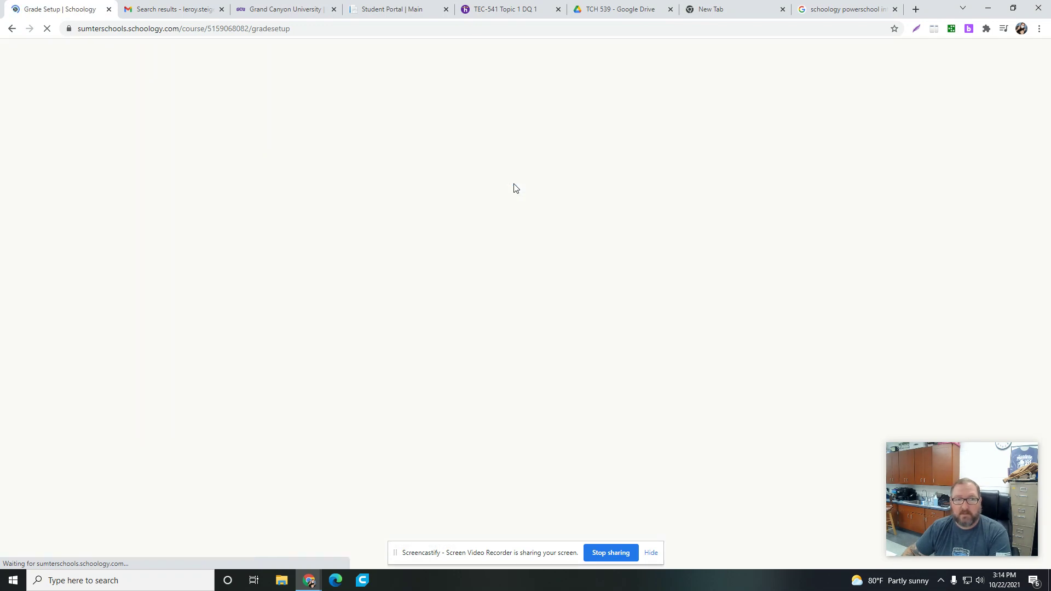
# - Set the Minor category's weight to 60
pyautogui.click(512, 205)
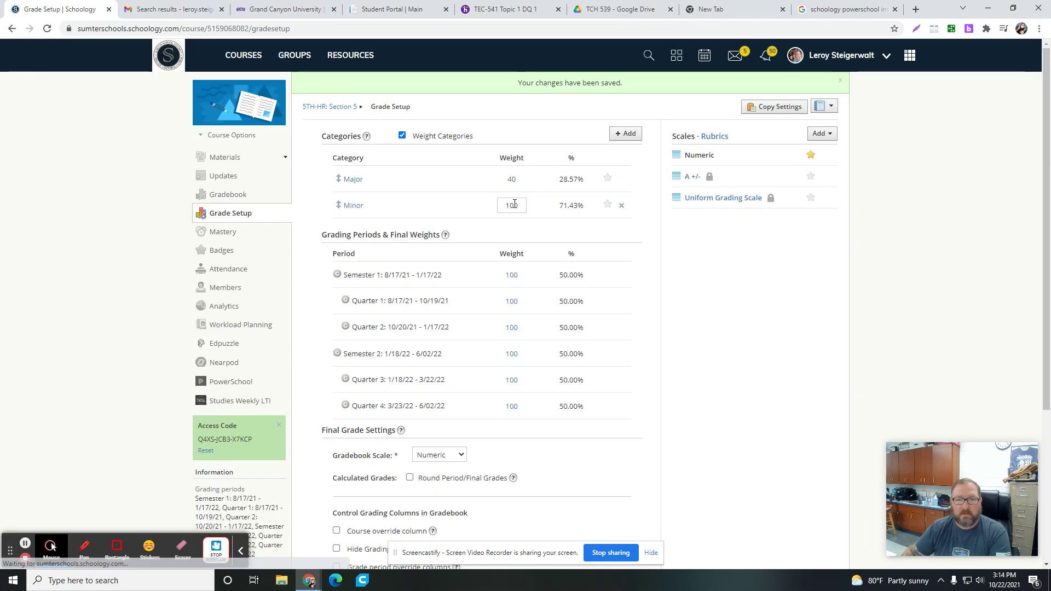
pyautogui.write('60')
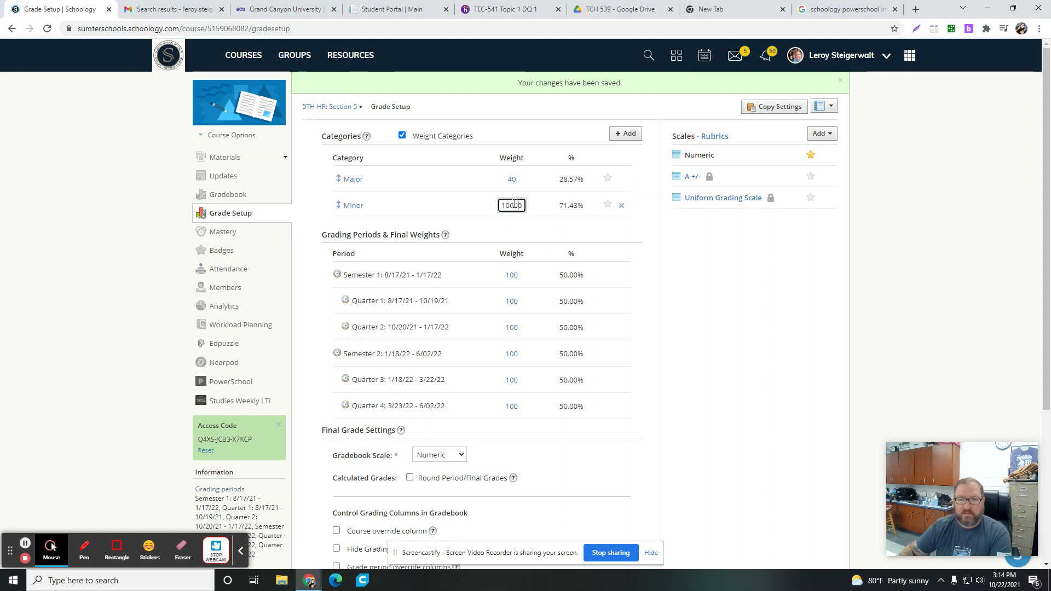
pyautogui.press('Delete')
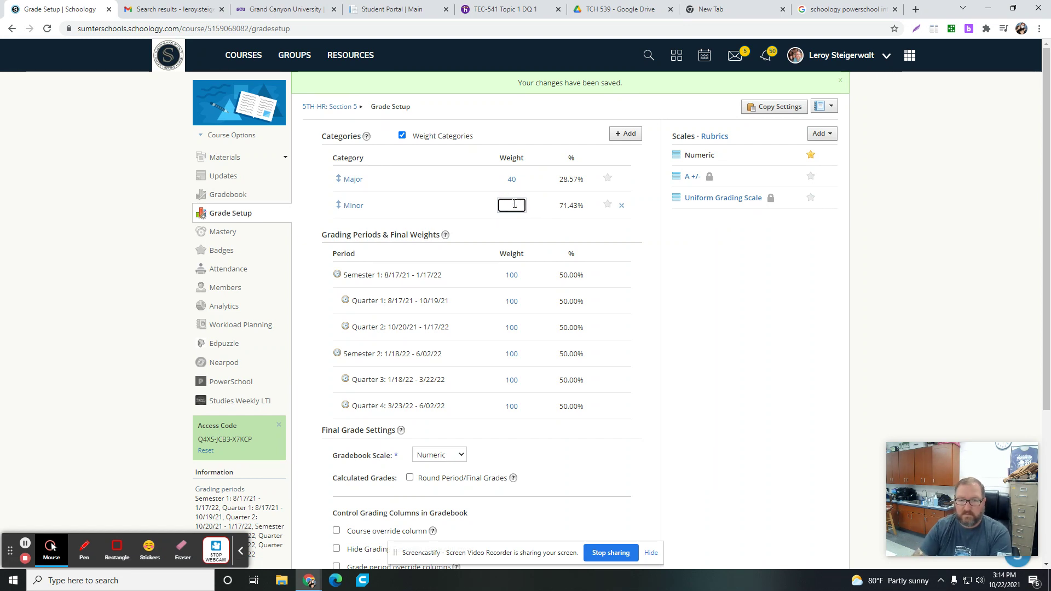
pyautogui.write('60')
pyautogui.click(467, 199)
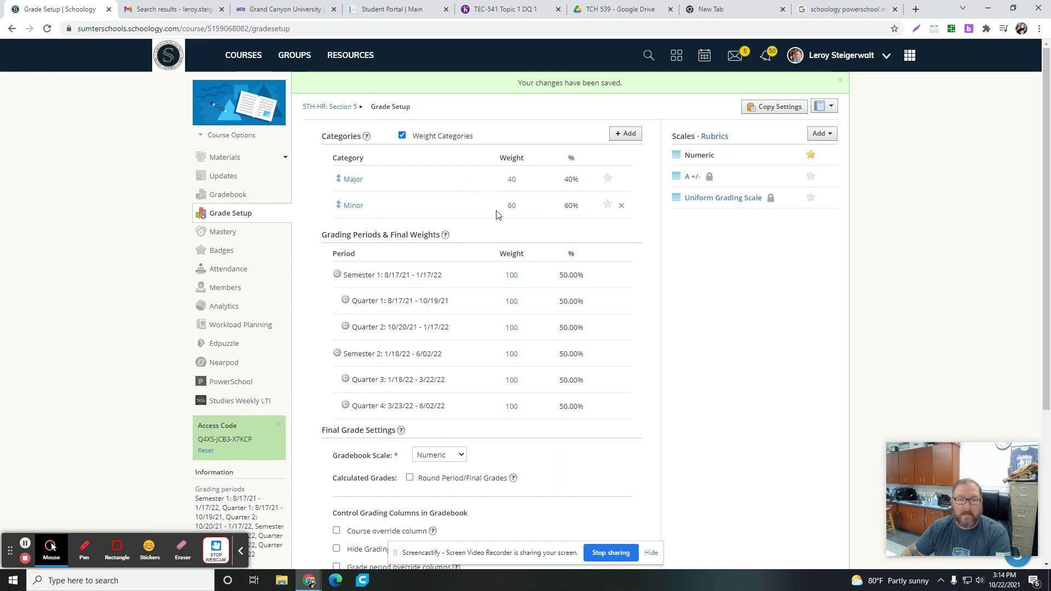
pyautogui.click(514, 160)
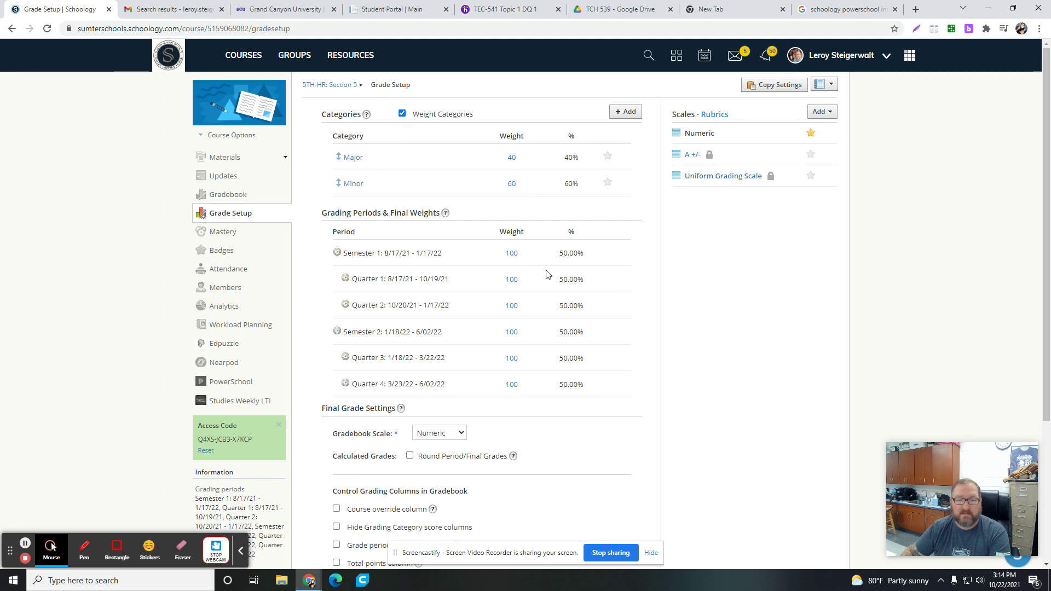
# - Set the gradebook scale to Uniform Grading Scale in the final grade settings and save the changes
pyautogui.scroll(-4, 542, 290)
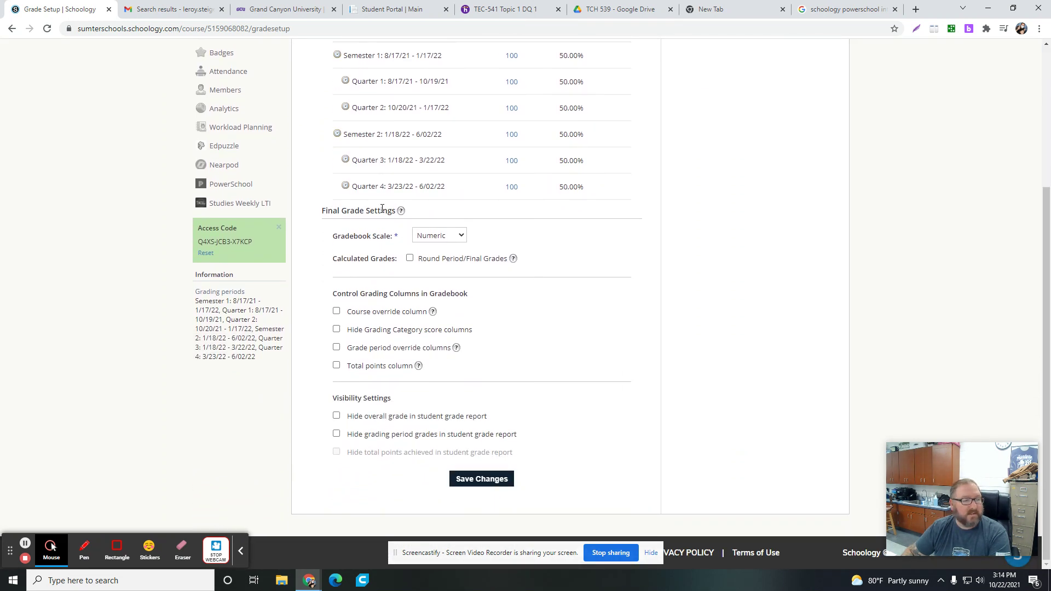
pyautogui.click(464, 236)
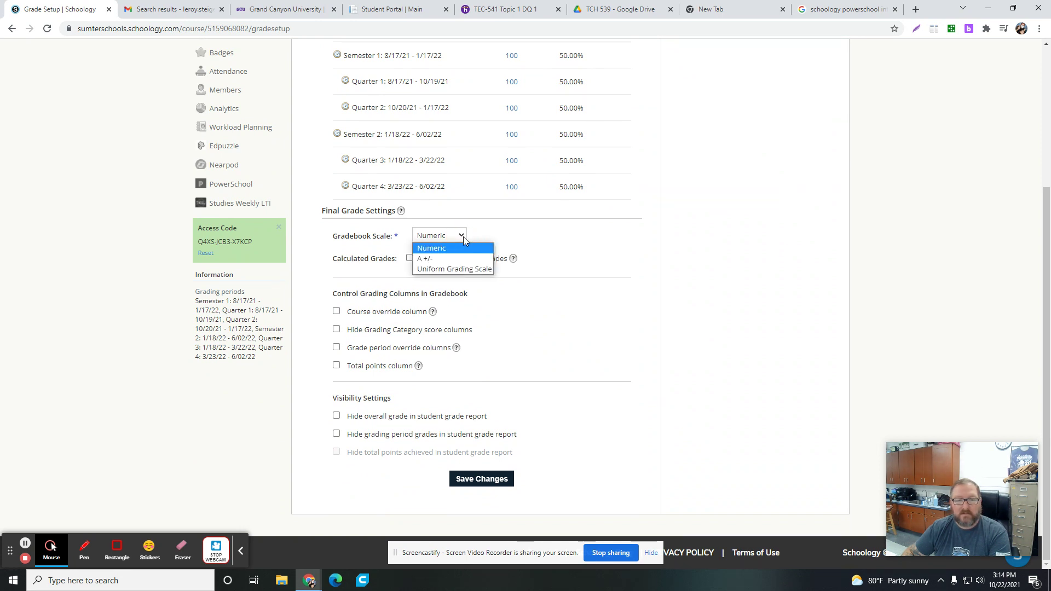
pyautogui.click(466, 270)
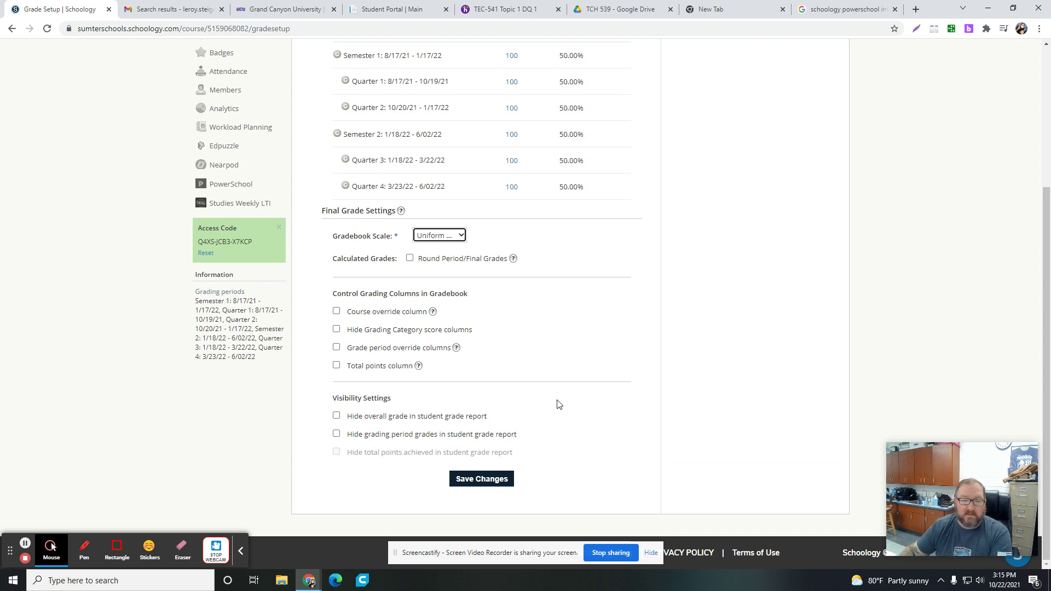
pyautogui.click(475, 485)
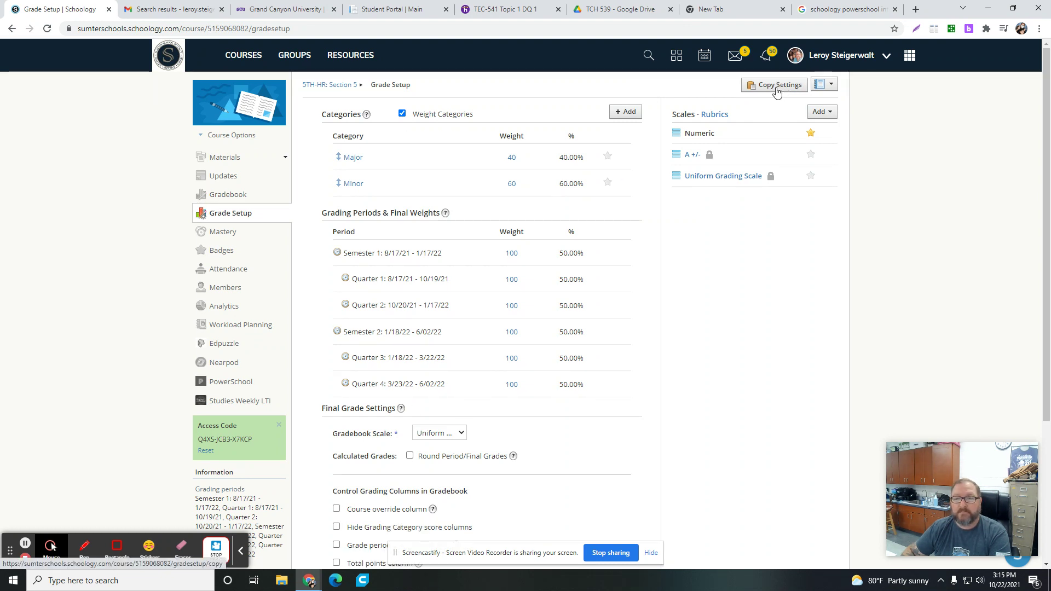
pyautogui.click(778, 87)
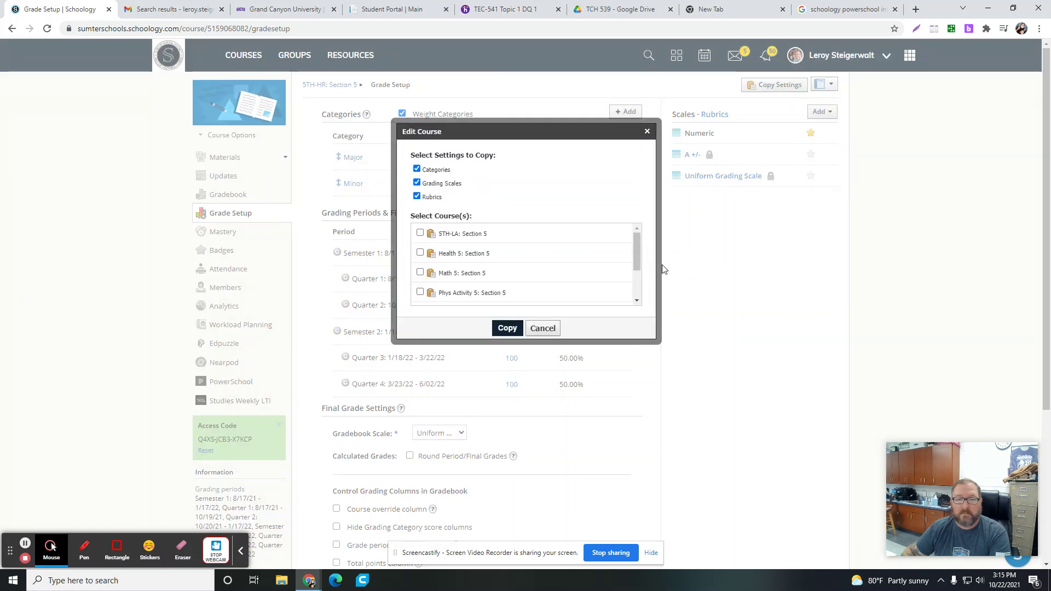
pyautogui.scroll(-1, 634, 248)
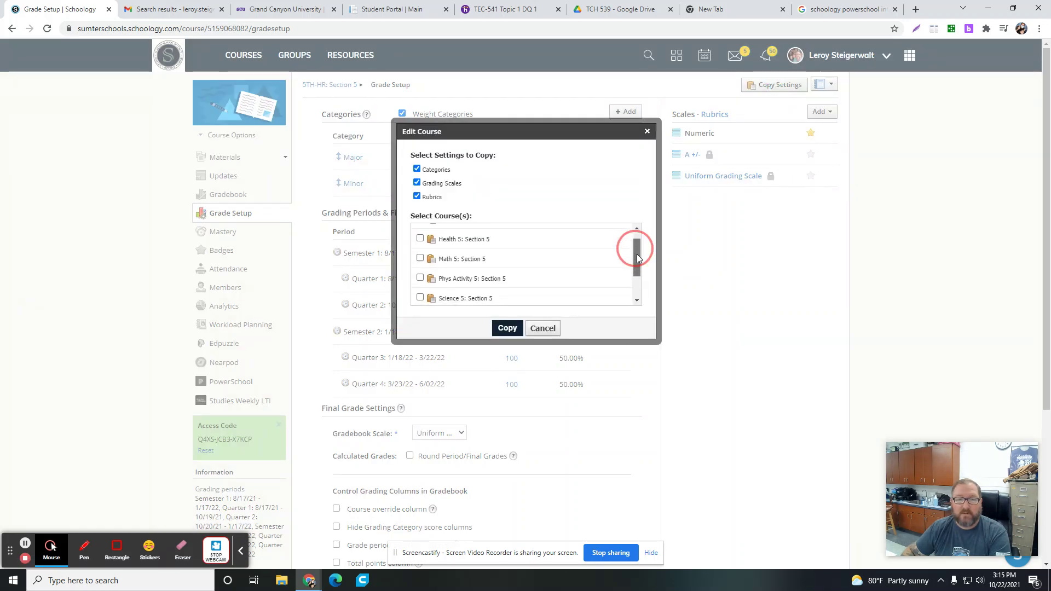
pyautogui.scroll(1, 634, 248)
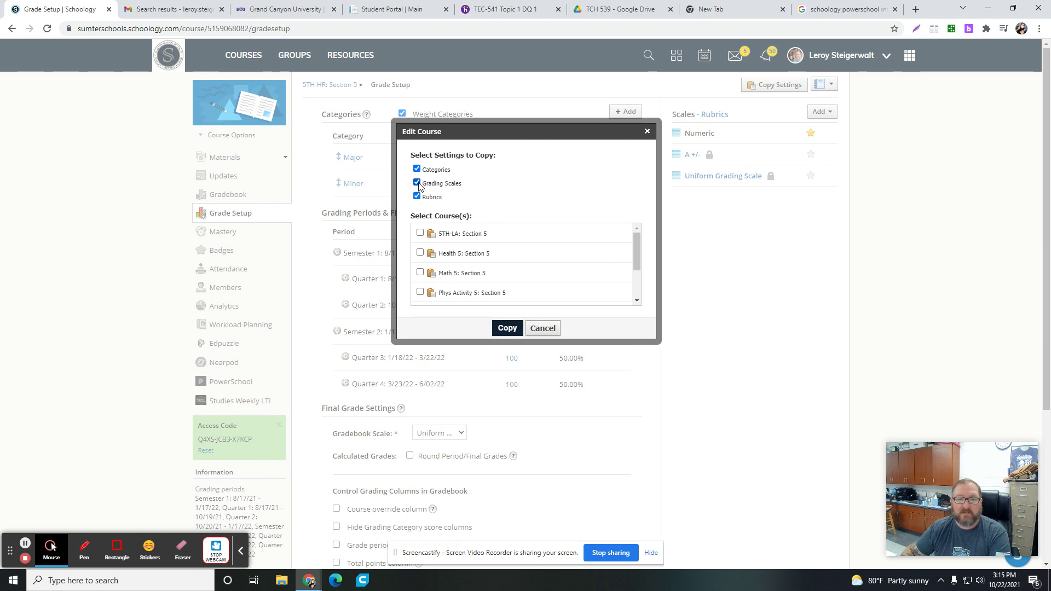
pyautogui.click(420, 275)
pyautogui.scroll(-2, 420, 258)
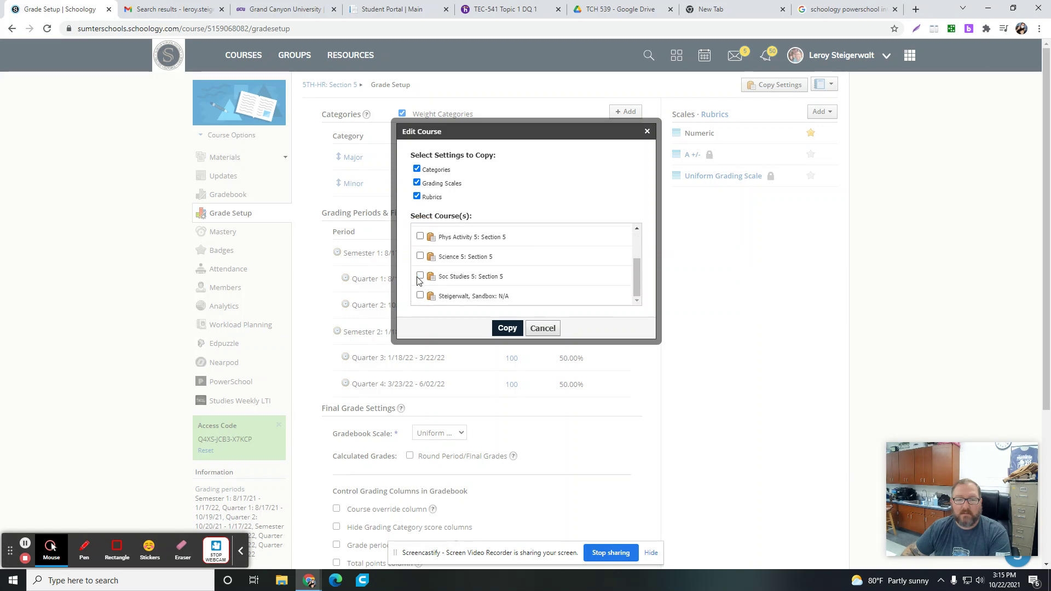
pyautogui.click(420, 256)
pyautogui.click(420, 275)
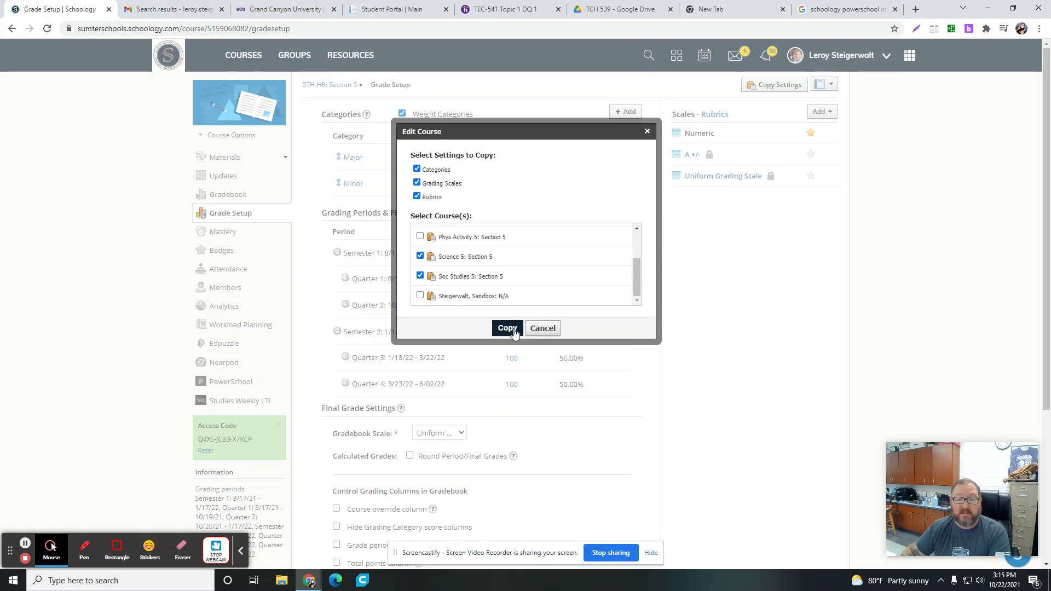
pyautogui.click(553, 331)
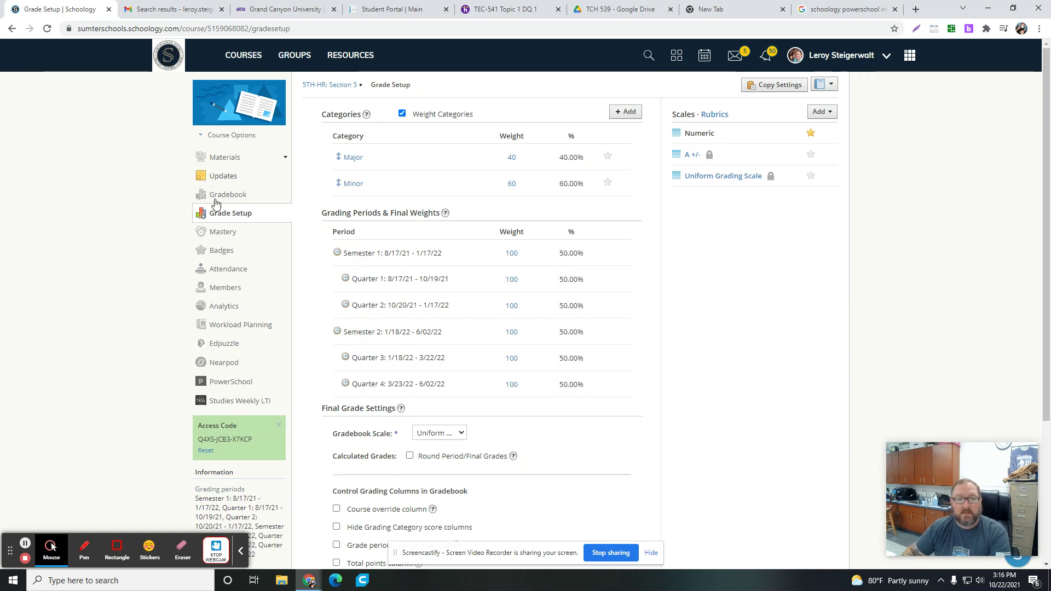
# - In the course's PowerSchool configuration, map Major to Major and Minor to Minor, enable automatic shortening of assignment titles, and save
pyautogui.click(229, 386)
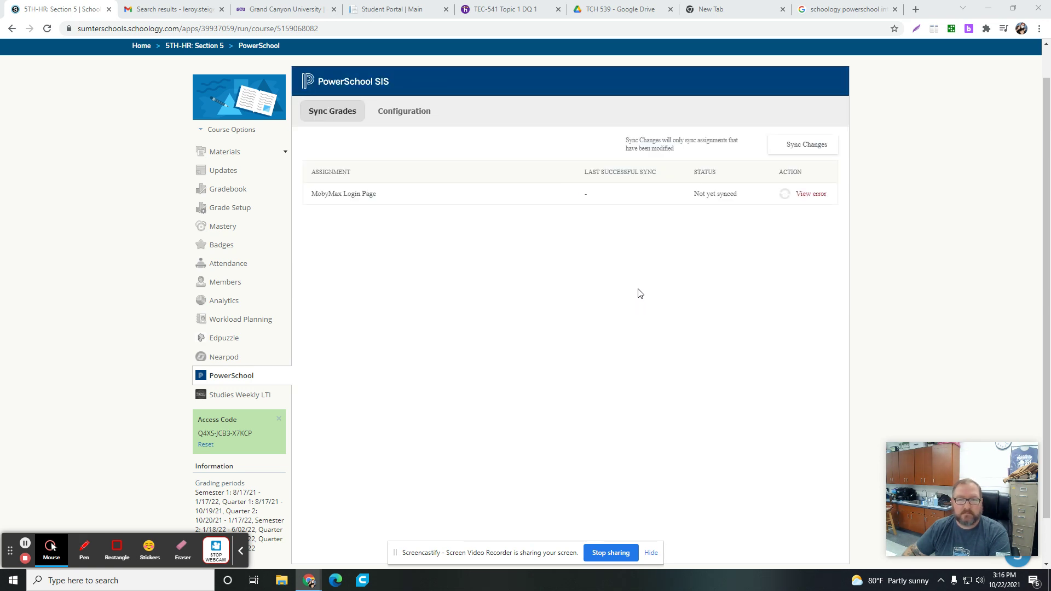
pyautogui.click(401, 119)
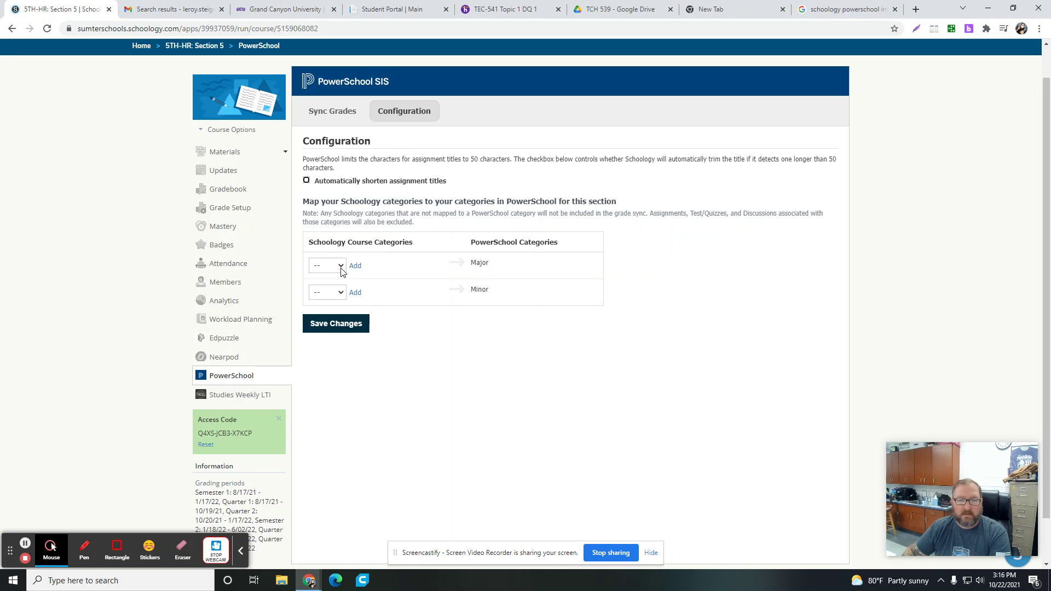
pyautogui.click(340, 270)
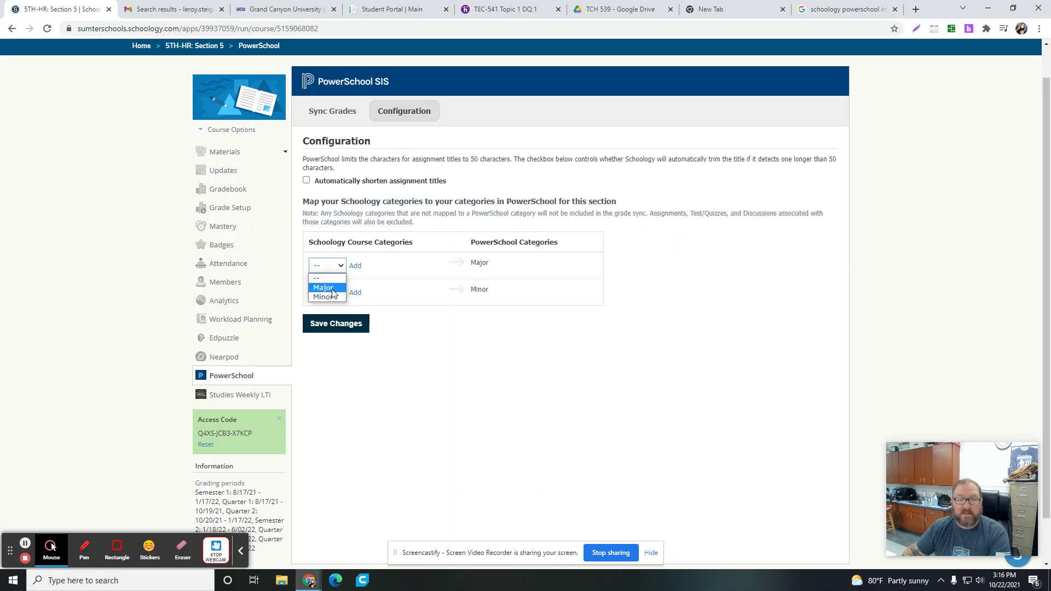
pyautogui.click(323, 288)
pyautogui.click(341, 293)
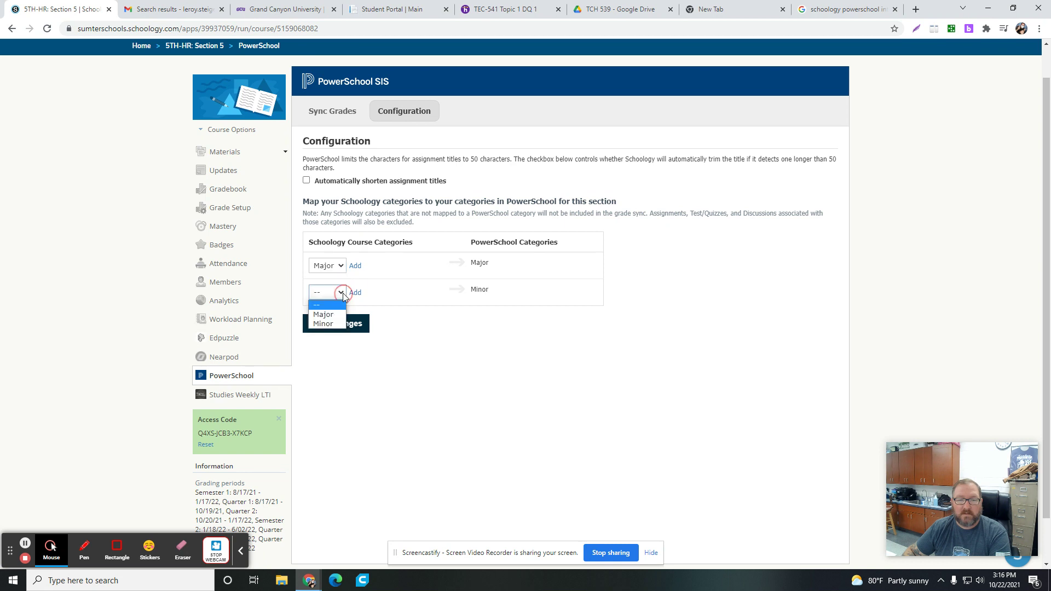
pyautogui.click(324, 324)
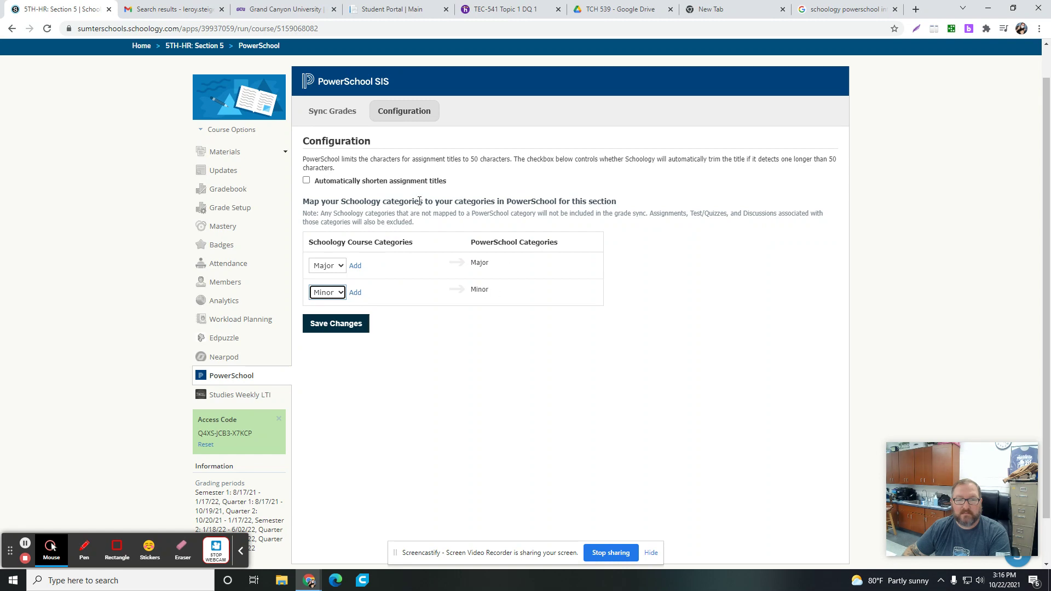
pyautogui.click(307, 181)
pyautogui.click(347, 327)
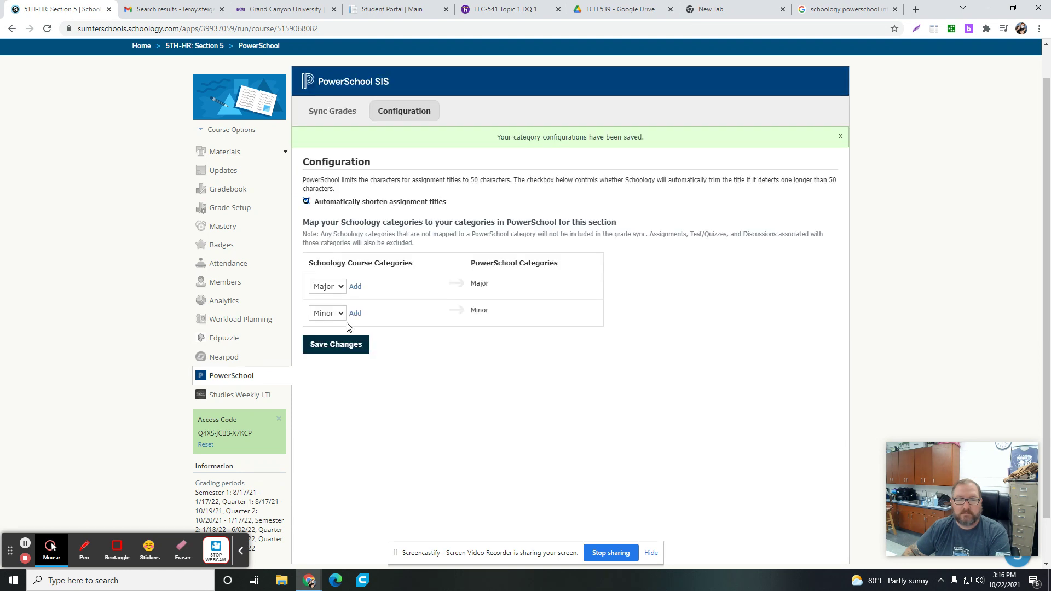
# - Start a new assignment in the course gradebook, name it Testing, and set its due date to 10/22/21
pyautogui.click(228, 191)
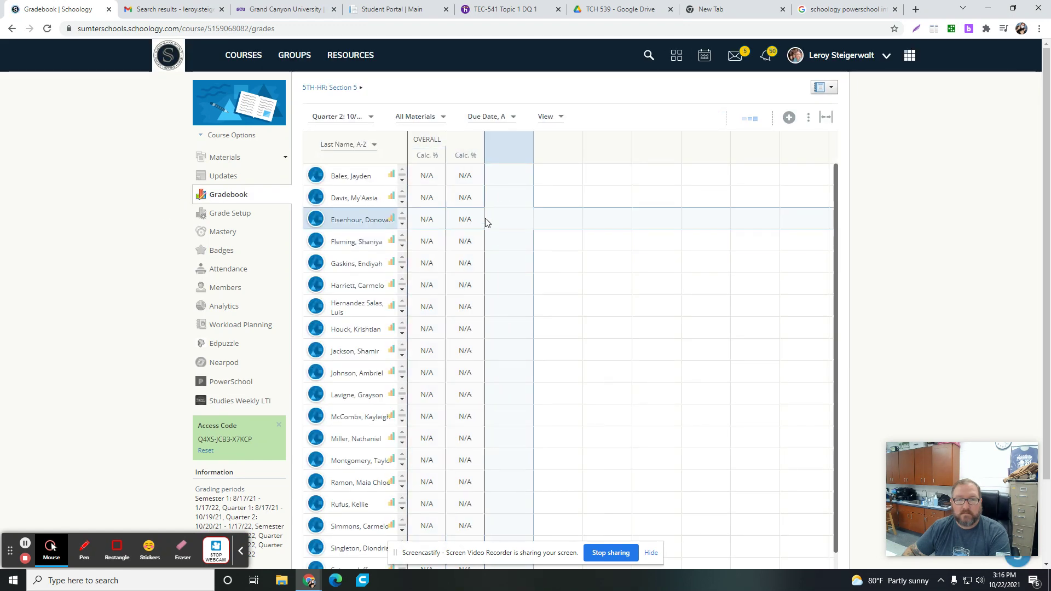
pyautogui.click(790, 120)
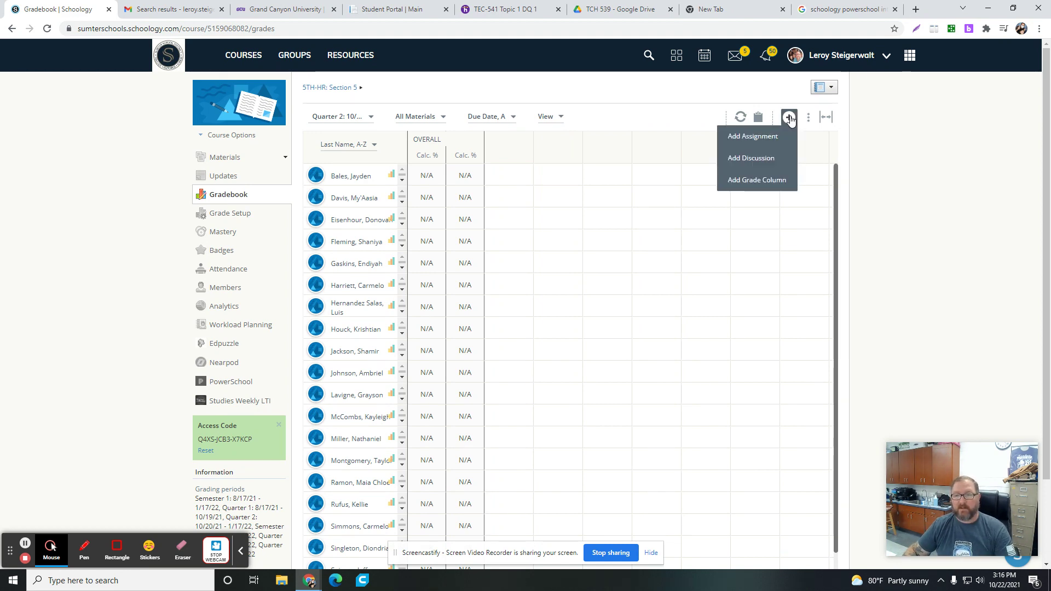
pyautogui.click(761, 138)
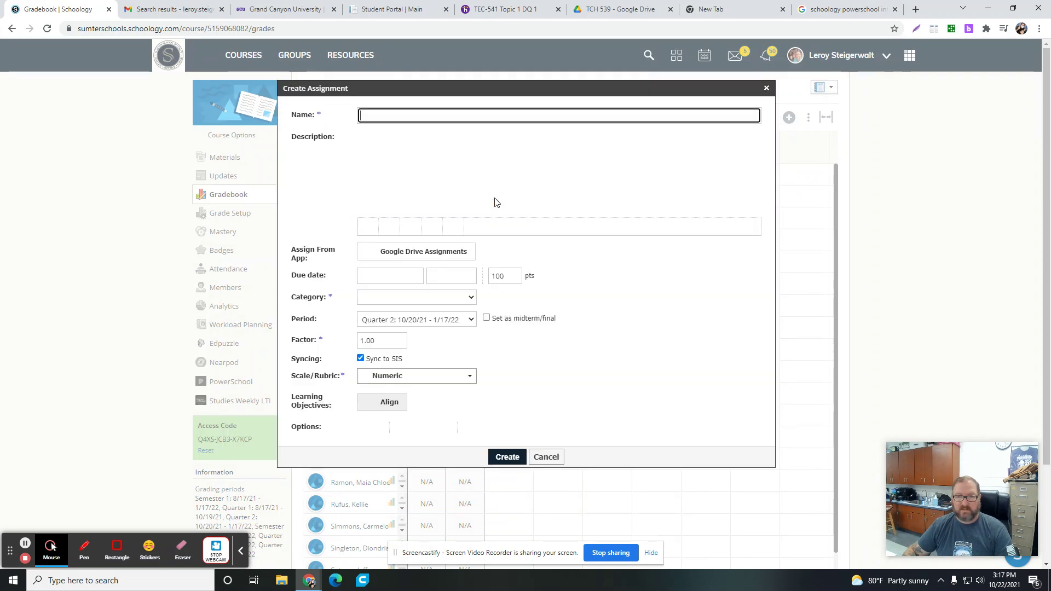
pyautogui.click(474, 117)
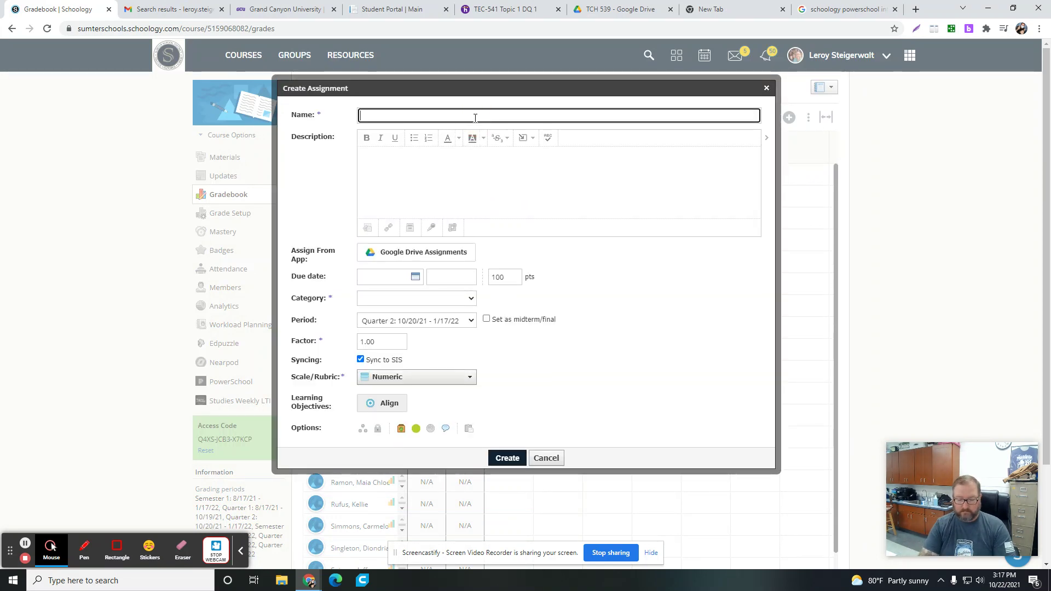
pyautogui.write('Testing')
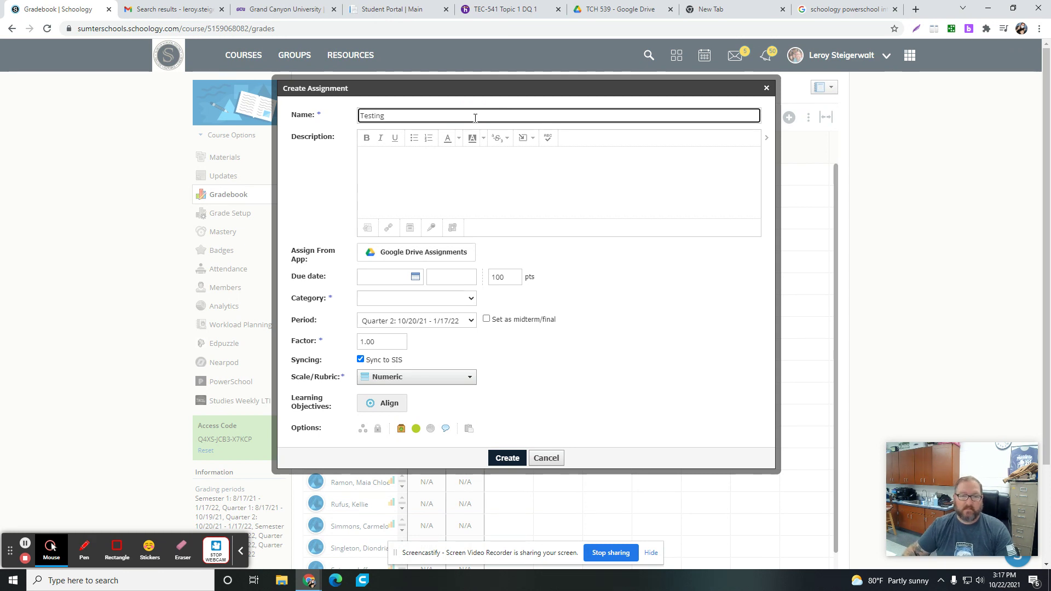
pyautogui.click(415, 278)
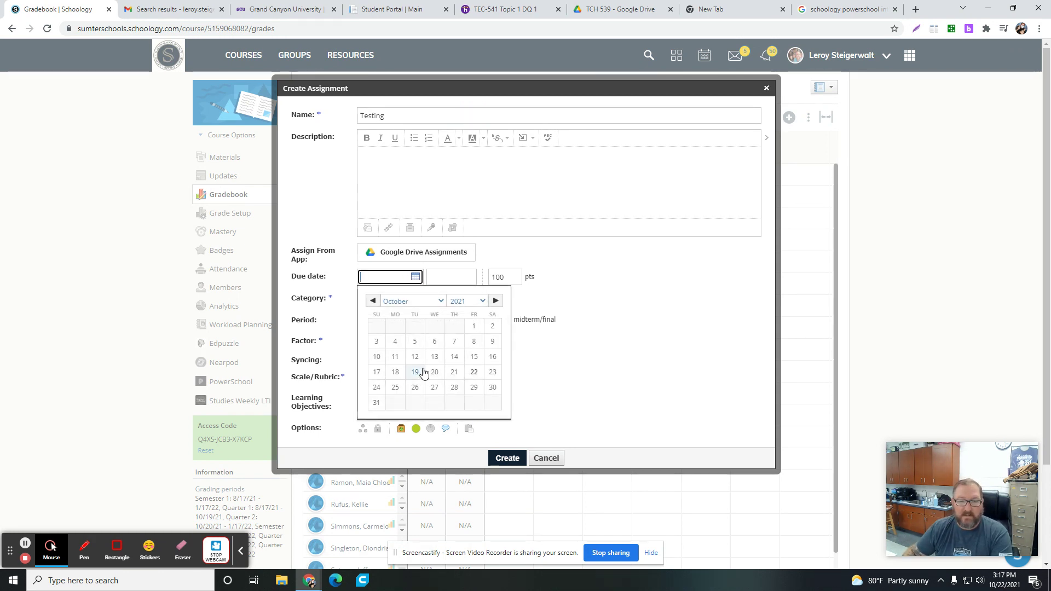
pyautogui.click(479, 373)
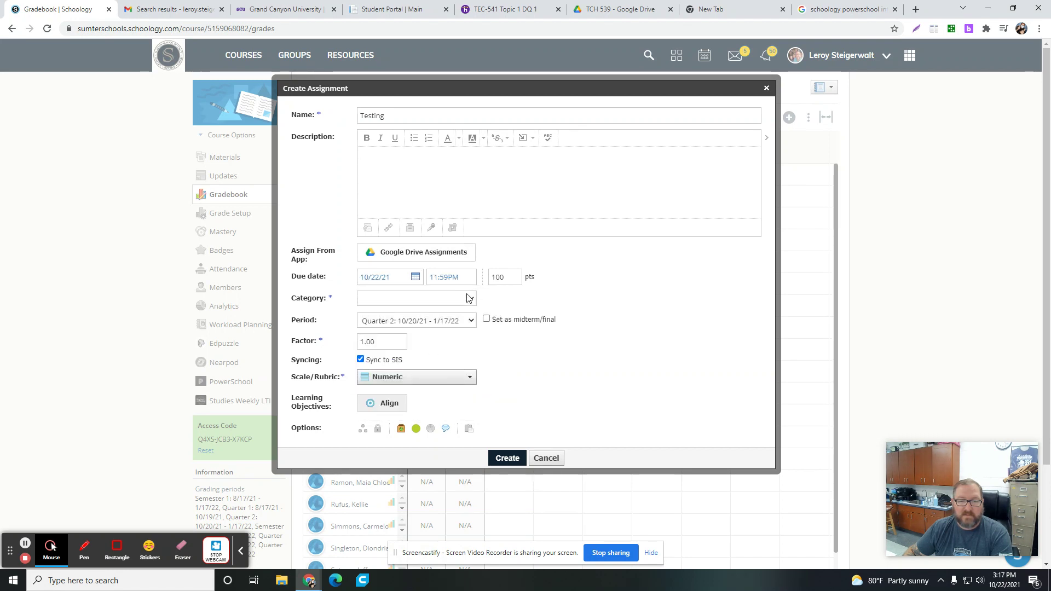
# - Assign the Testing assignment to the Minor category with the Uniform Grading Scale, and create it
pyautogui.click(468, 302)
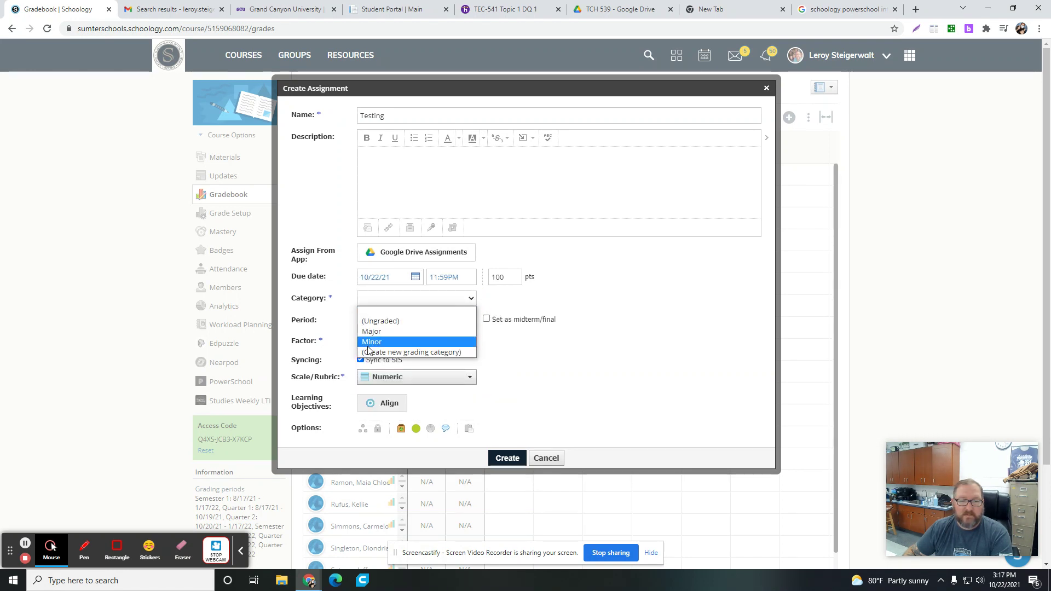
pyautogui.click(385, 343)
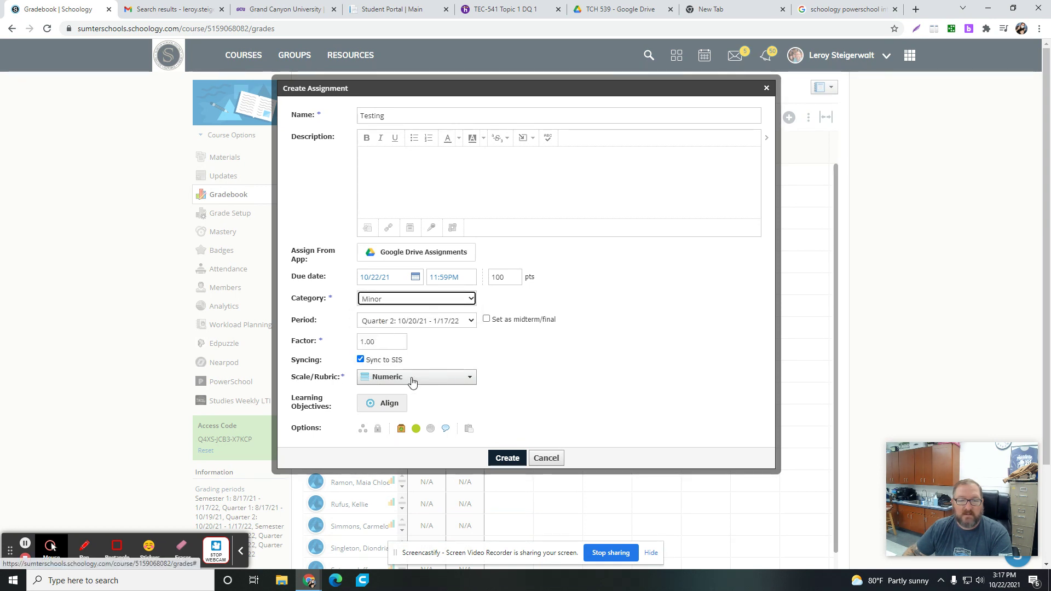
pyautogui.click(472, 377)
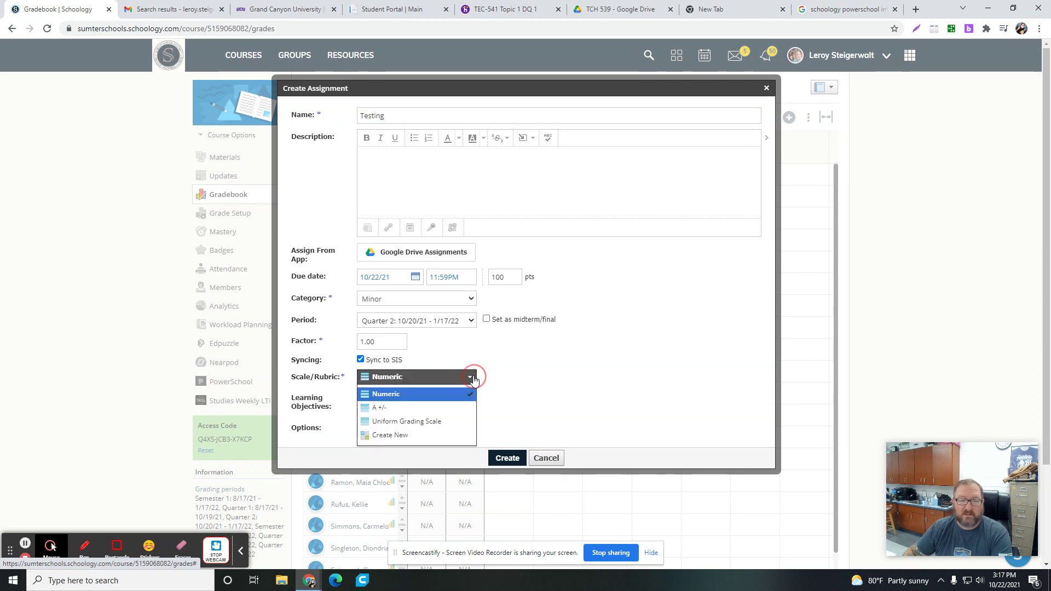
pyautogui.click(432, 427)
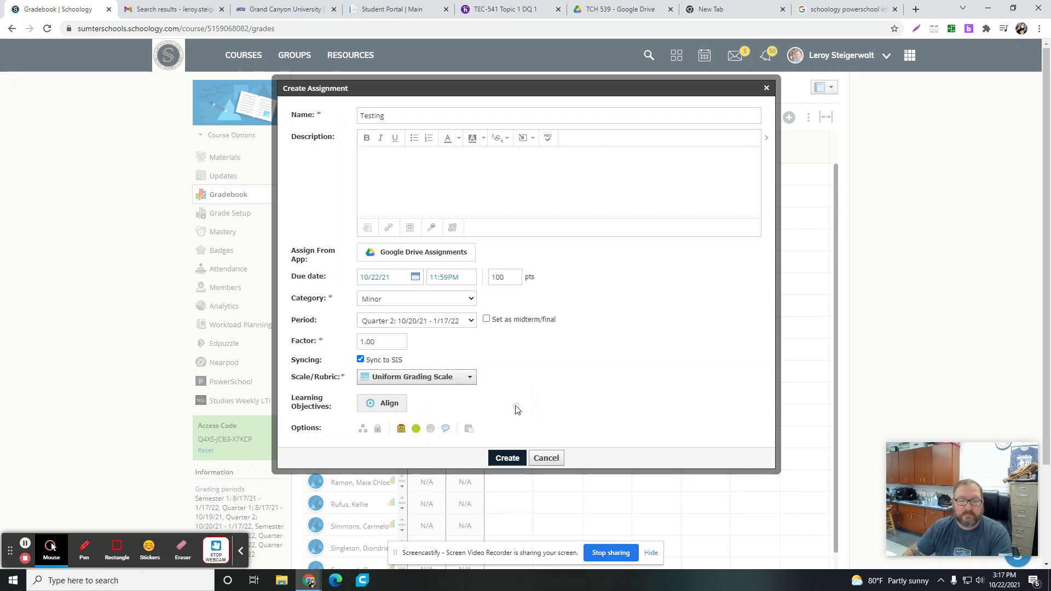
pyautogui.click(508, 459)
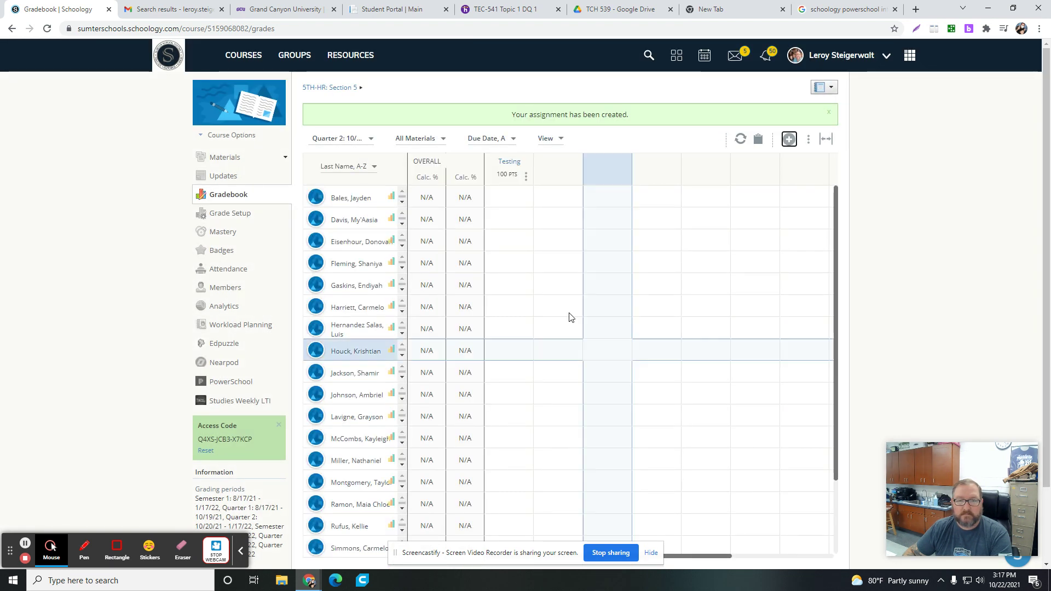
# - Enter a grade of 100 for the first listed student on the Testing assignment and sync the changes to PowerSchool
pyautogui.click(509, 200)
pyautogui.click(506, 201)
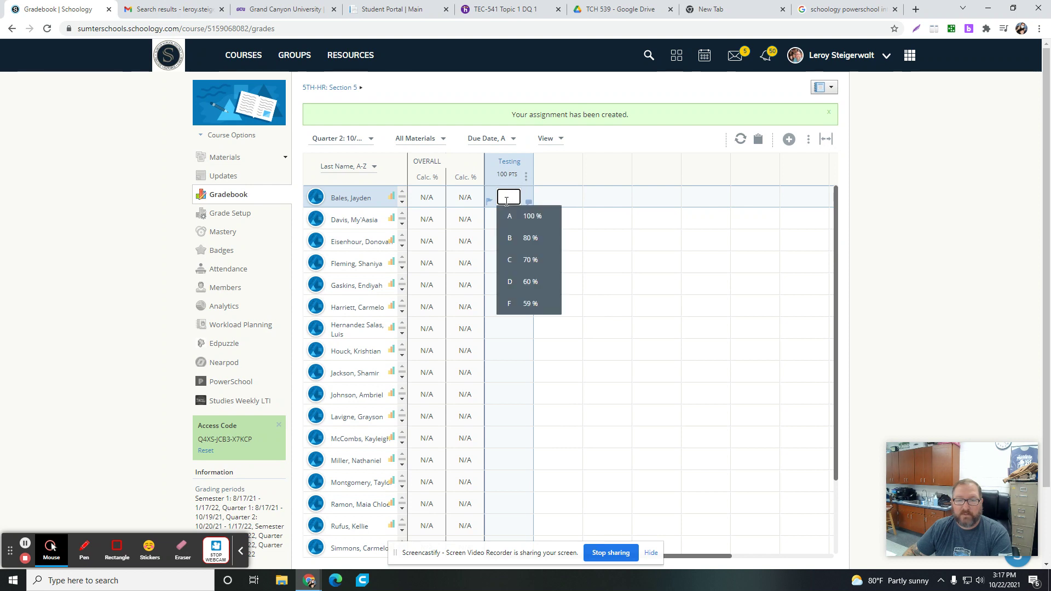
pyautogui.write('100')
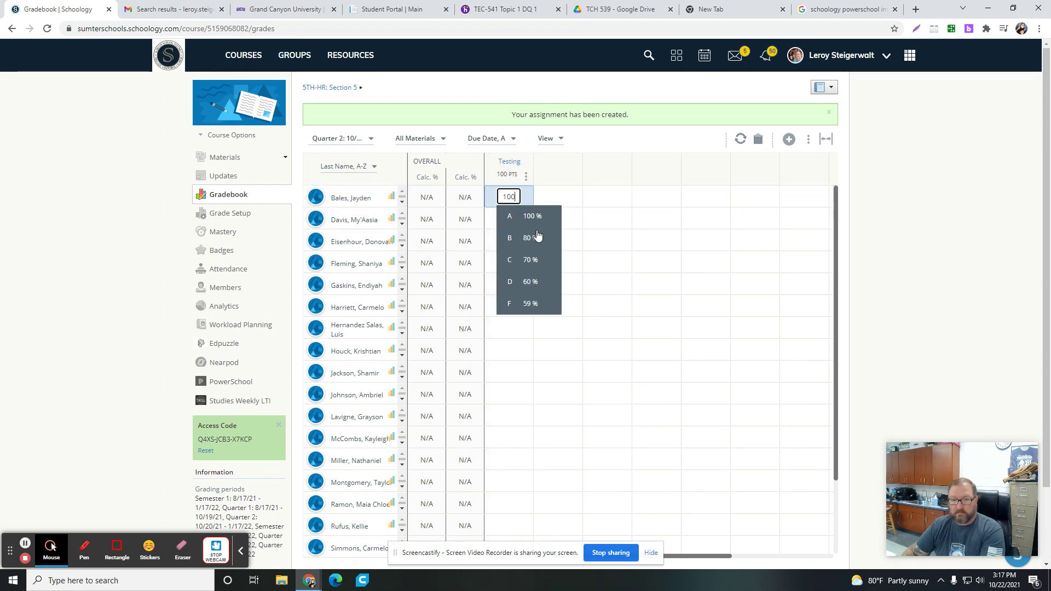
pyautogui.click(573, 251)
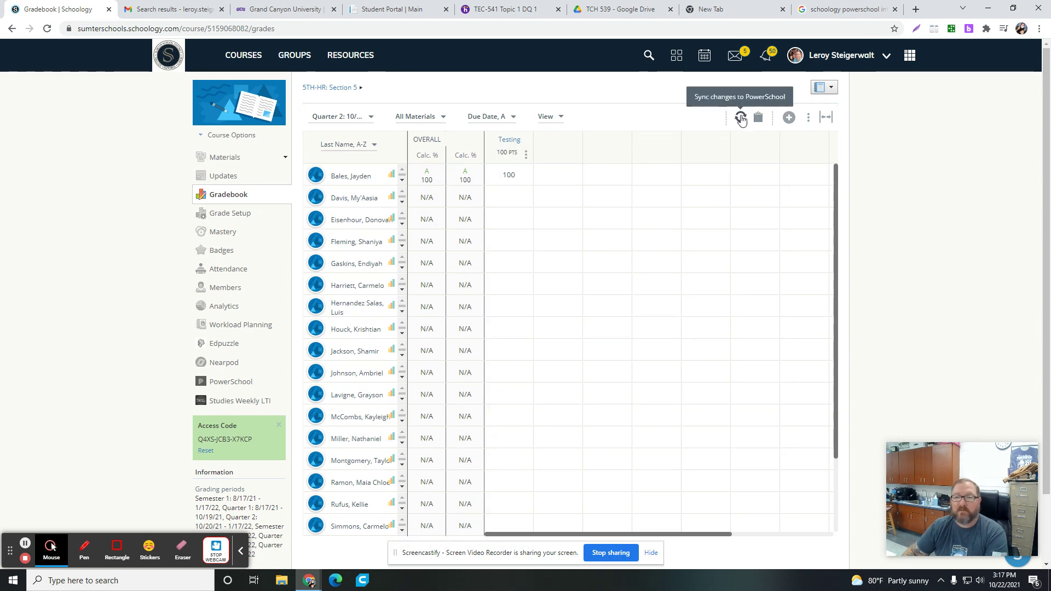
pyautogui.click(741, 118)
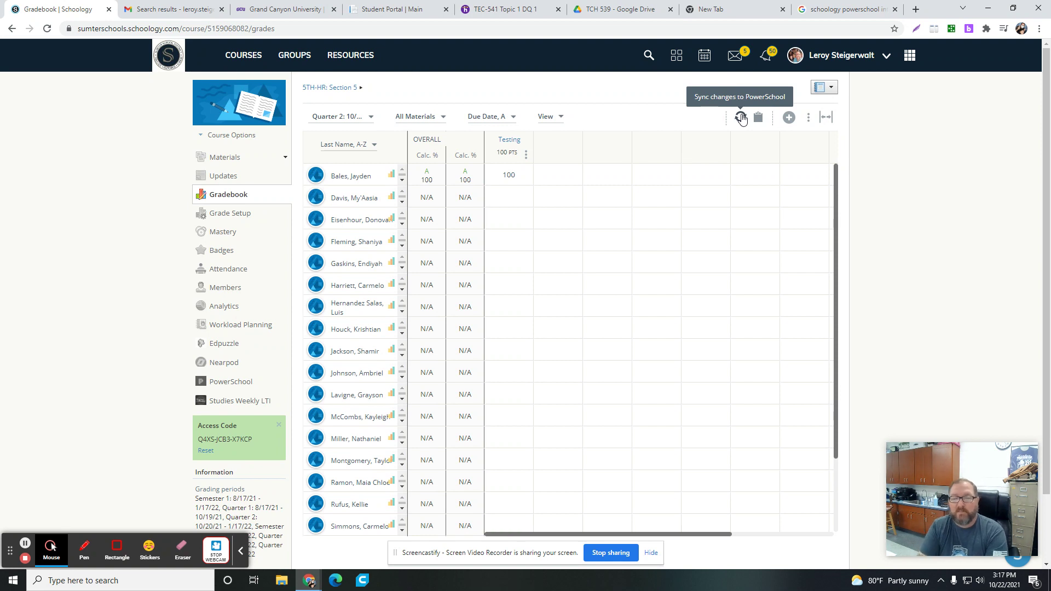